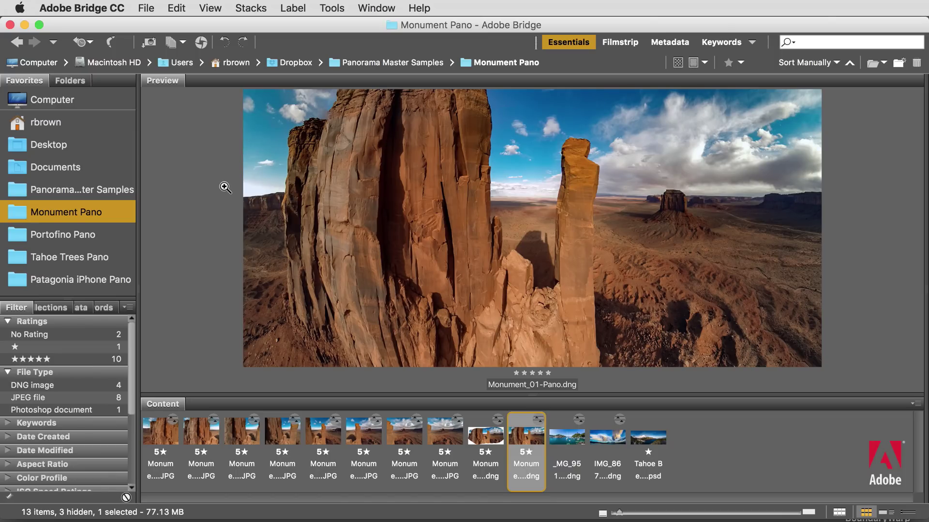
Step: Preview _MG_9514-Pano.dng and IMG_8676-Pano.dng in turn, ending on Tahoe Bending Trees.psd
key(Right)
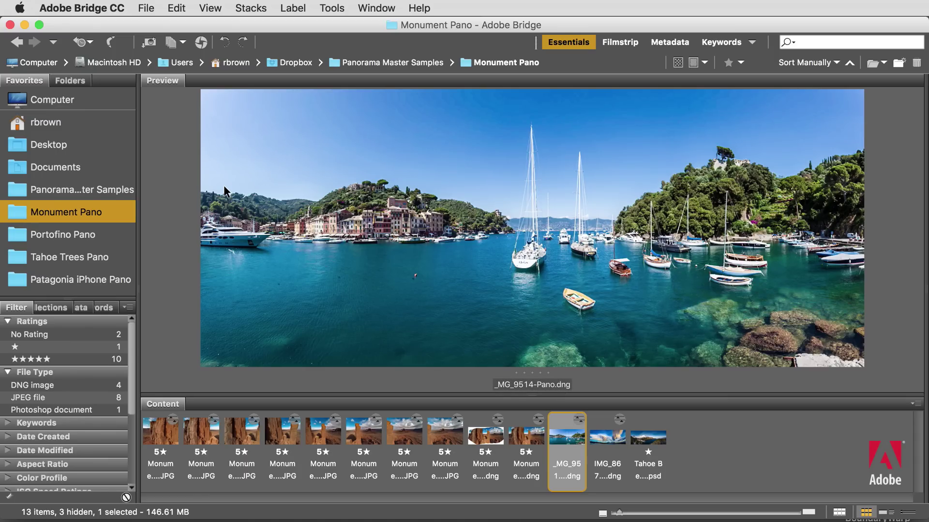
key(Right)
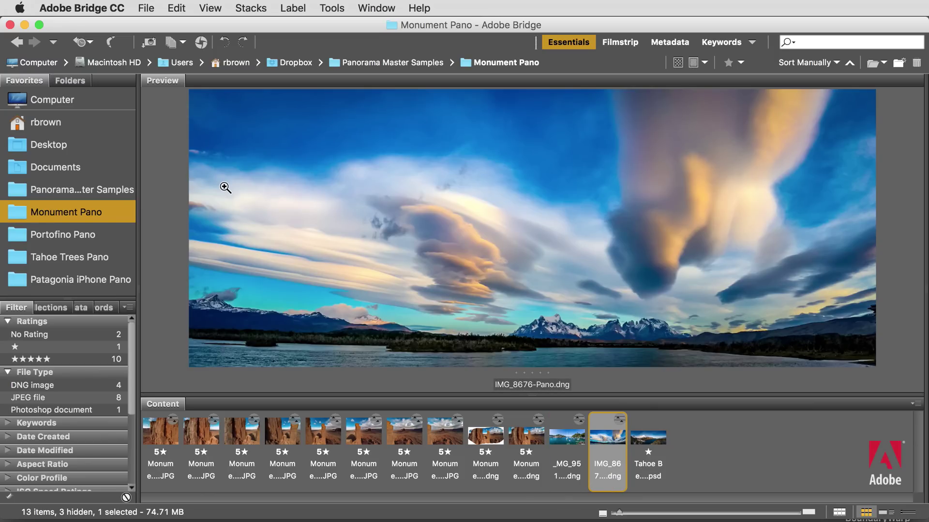
key(Right)
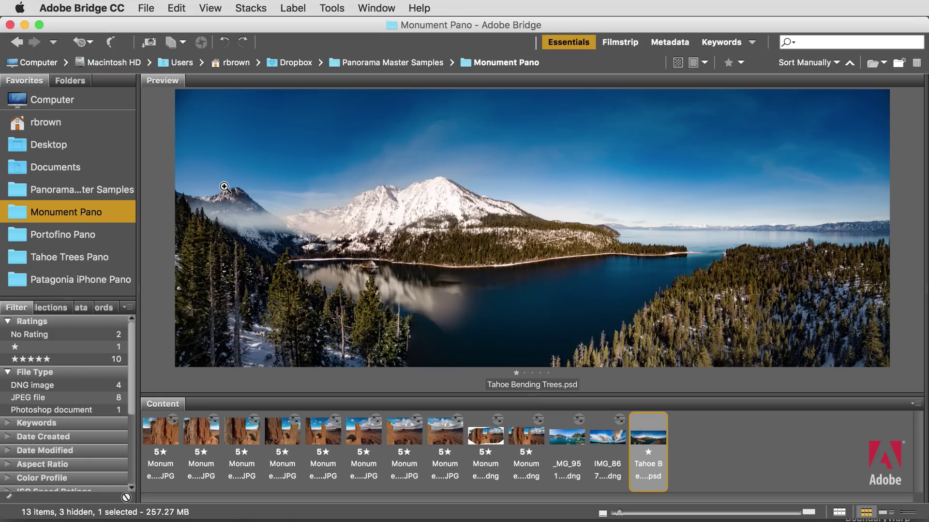
Step: Select Monument_01.JPG through the eighth Monument JPG and open them in Camera Raw
click(170, 436)
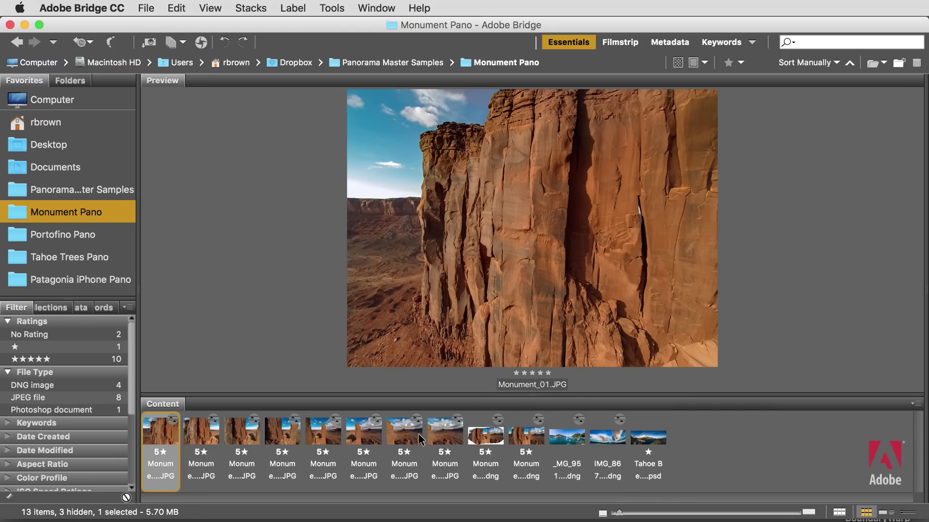
shift+click(441, 439)
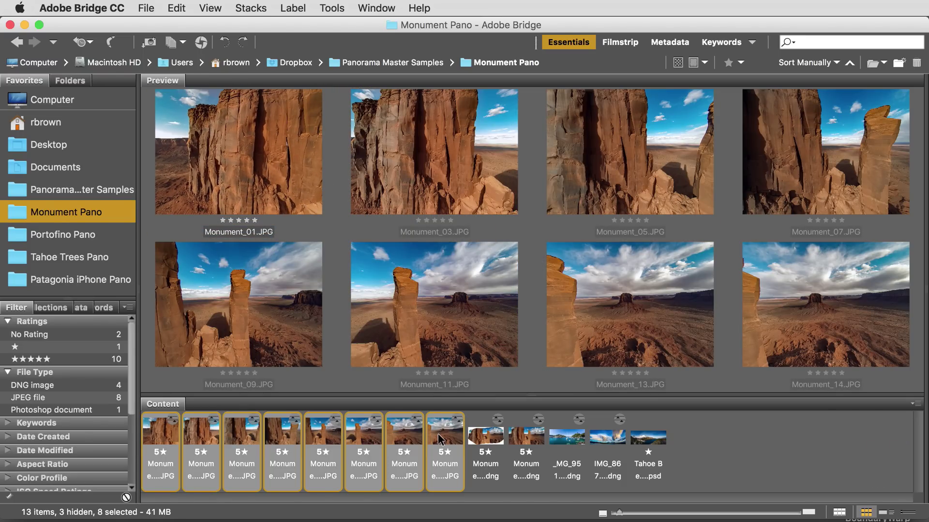
key(super+r)
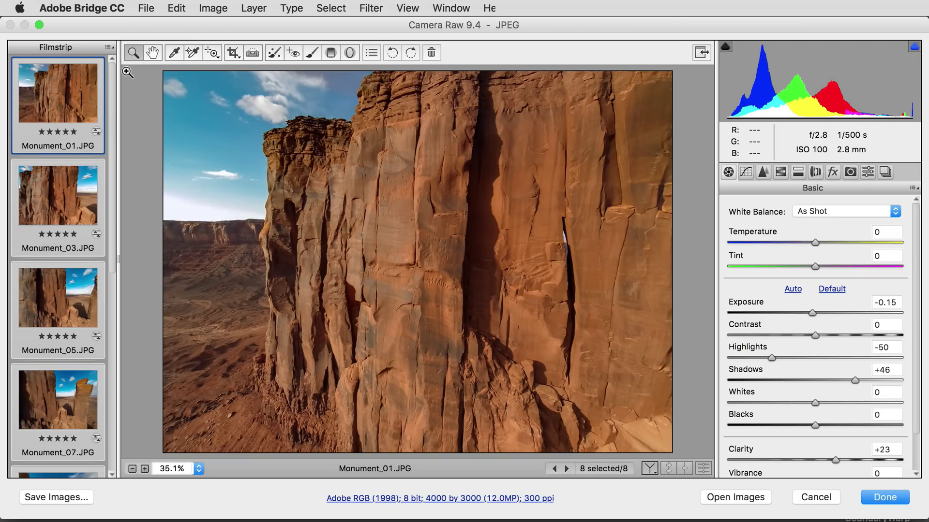
Step: Choose Merge to Panorama from the filmstrip menu to stitch the eight frames
click(108, 47)
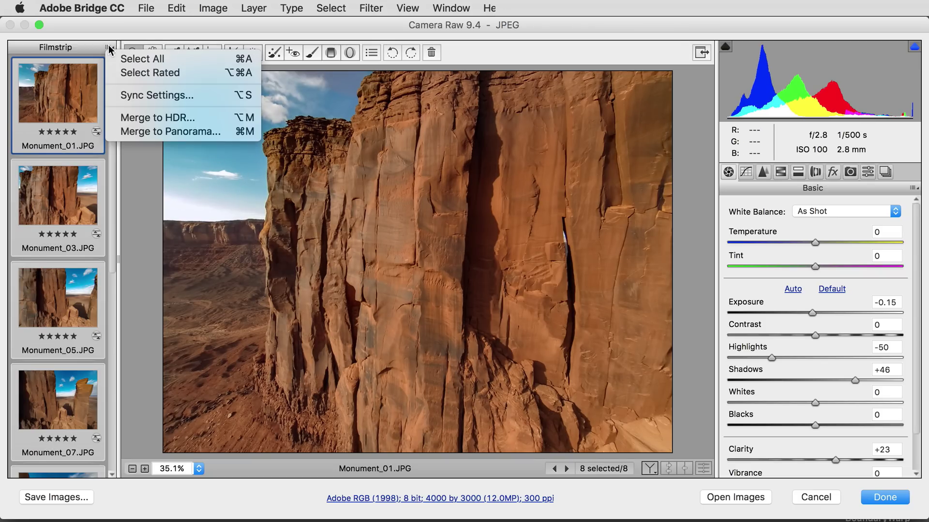
click(195, 134)
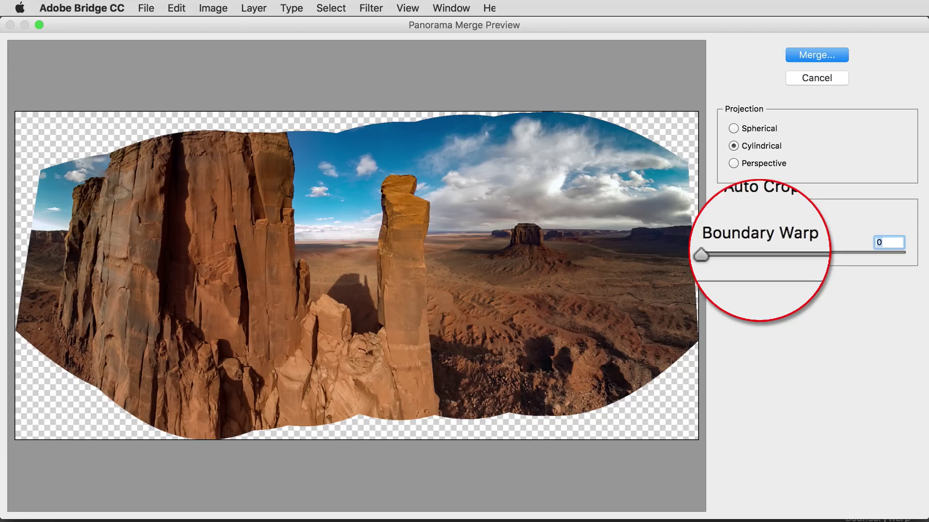
Step: Compare lower Boundary Warp values, then set Boundary Warp to 100 so the panorama fills the rectangle
drag(732, 252, 921, 271)
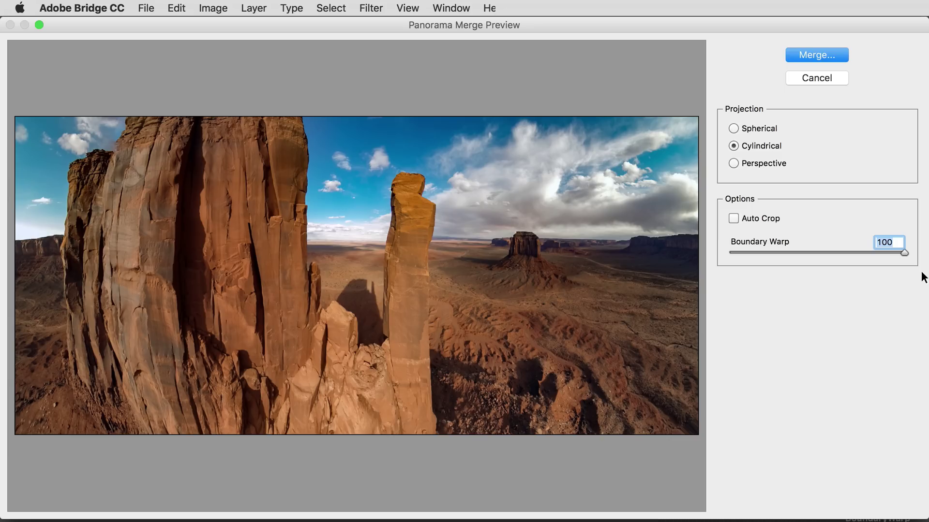
drag(905, 272, 792, 263)
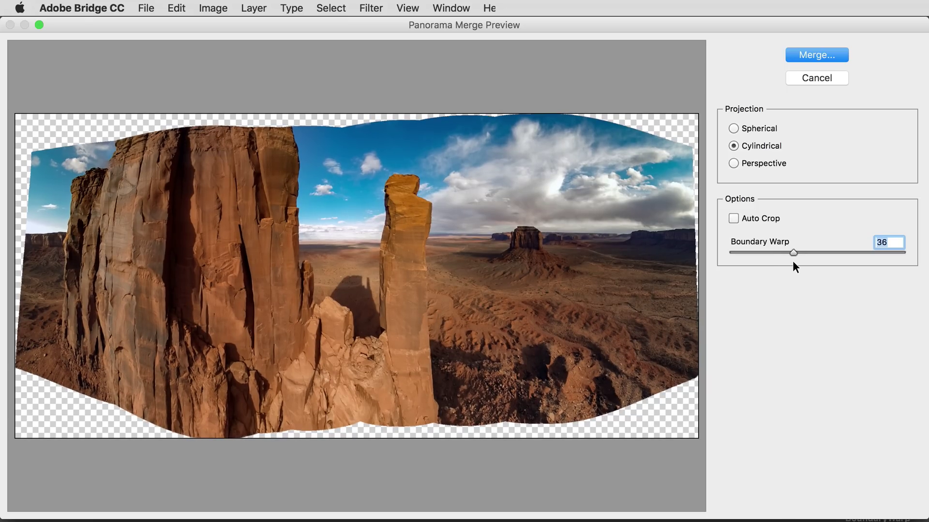
drag(792, 262, 904, 270)
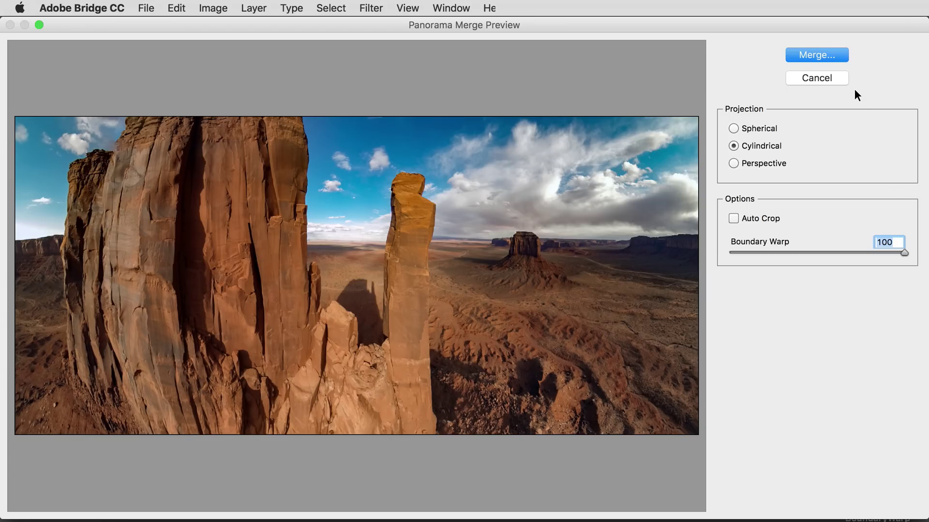
Step: Merge the panorama and save it as Monument_01-Pano-1.dng in the Monument Pano folder
click(827, 52)
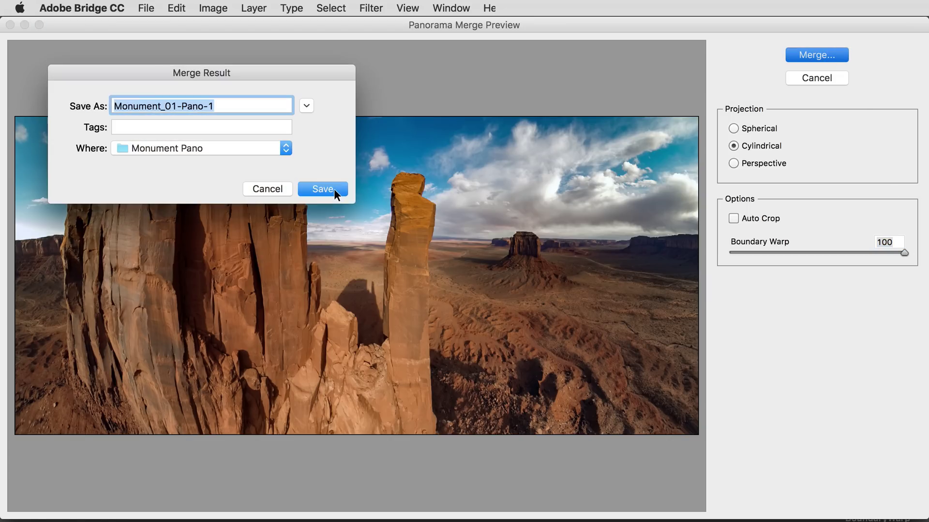
click(333, 188)
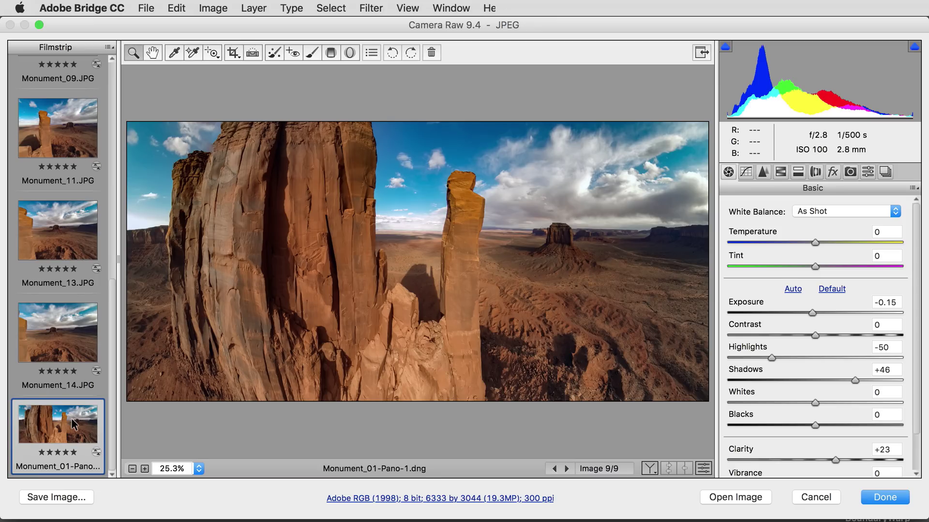
Step: Leave Camera Raw, go to Portofino Pano, and open _MG_9514.CR2 through _MG_9521.CR2 in Camera Raw
click(815, 497)
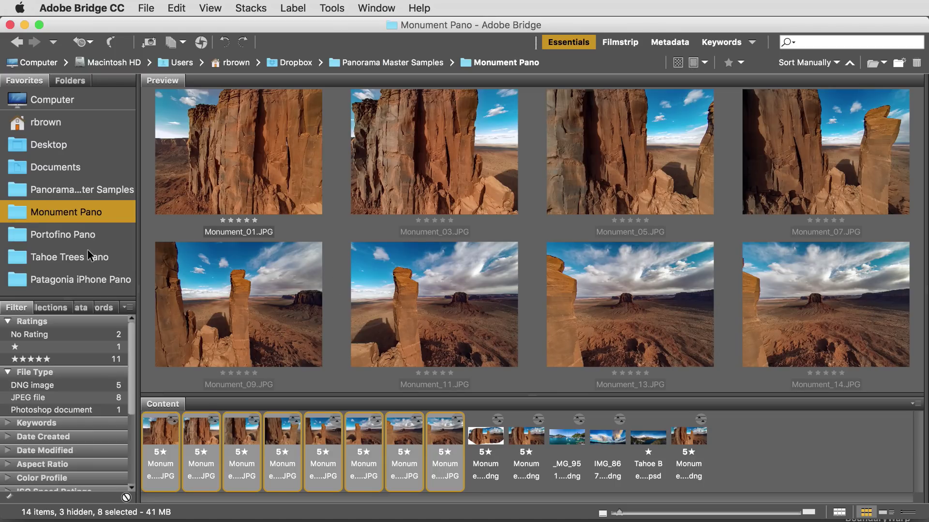
click(77, 234)
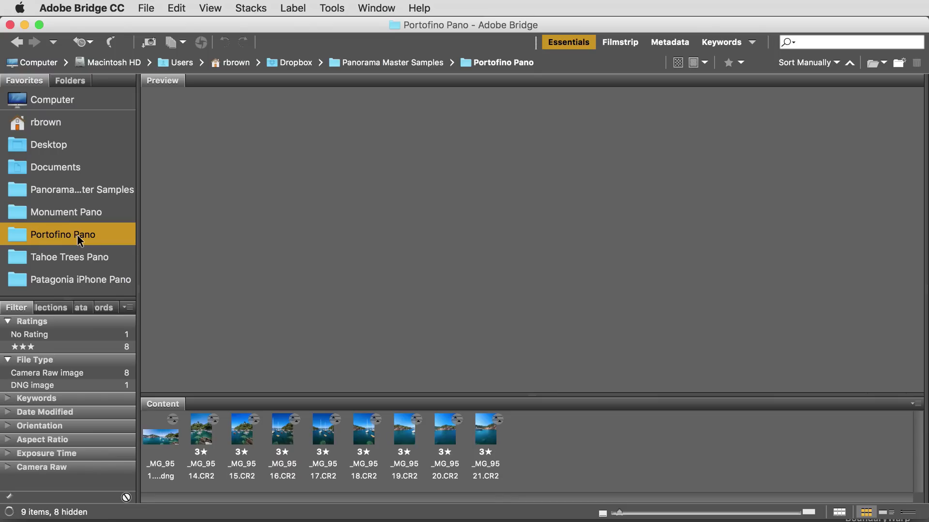
click(208, 436)
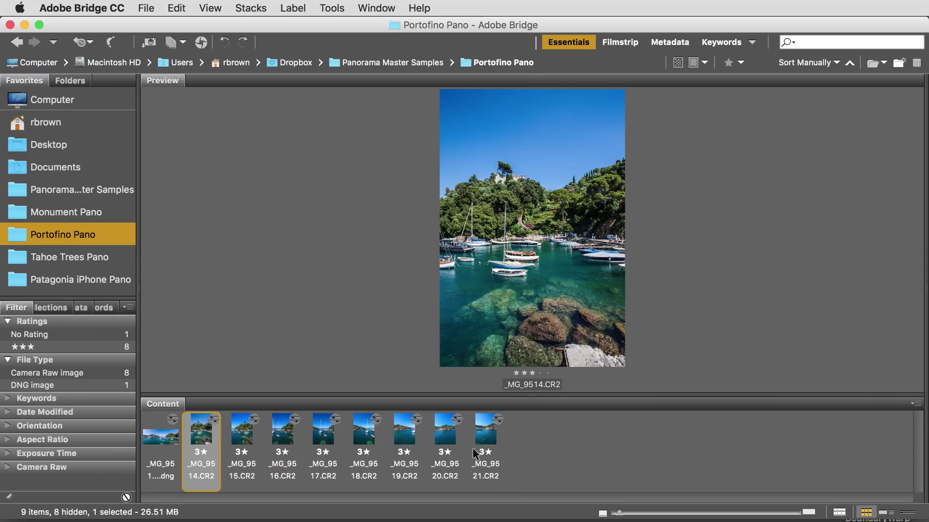
shift+click(486, 436)
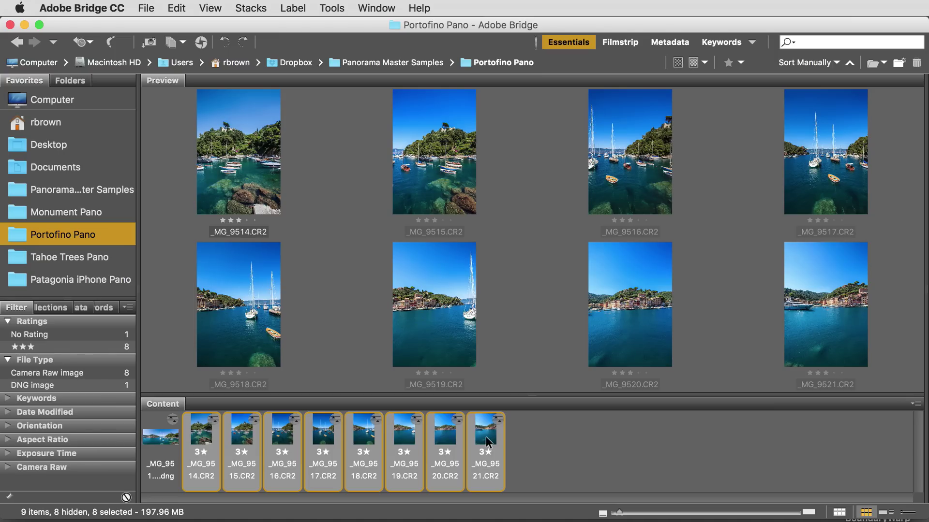
key(super+o)
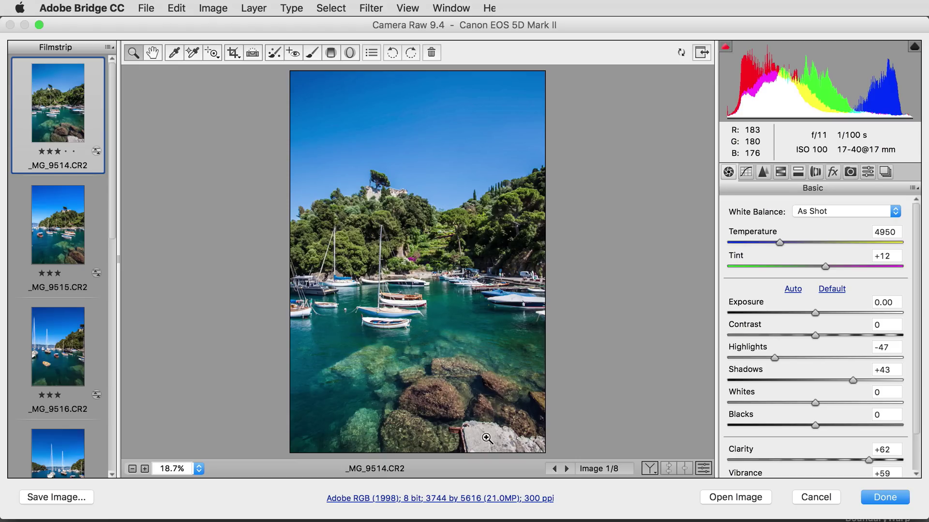
key(super+a)
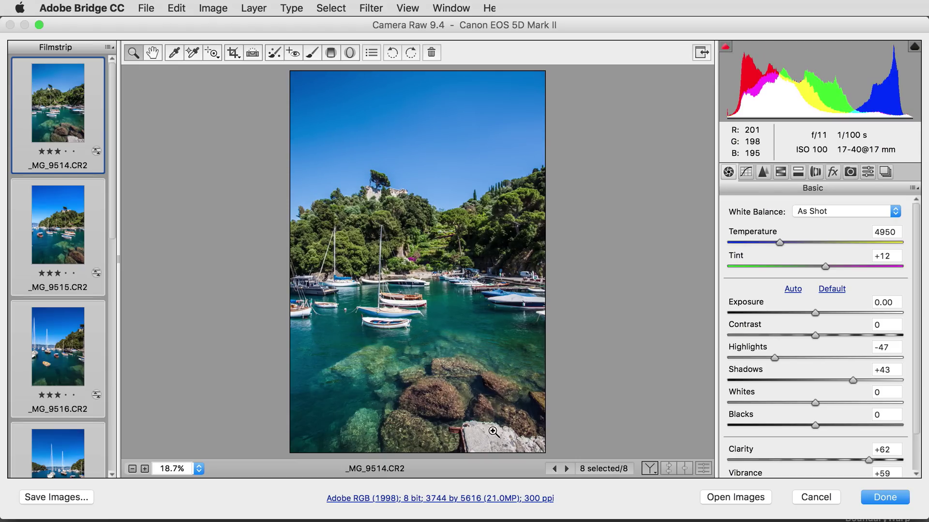
click(108, 48)
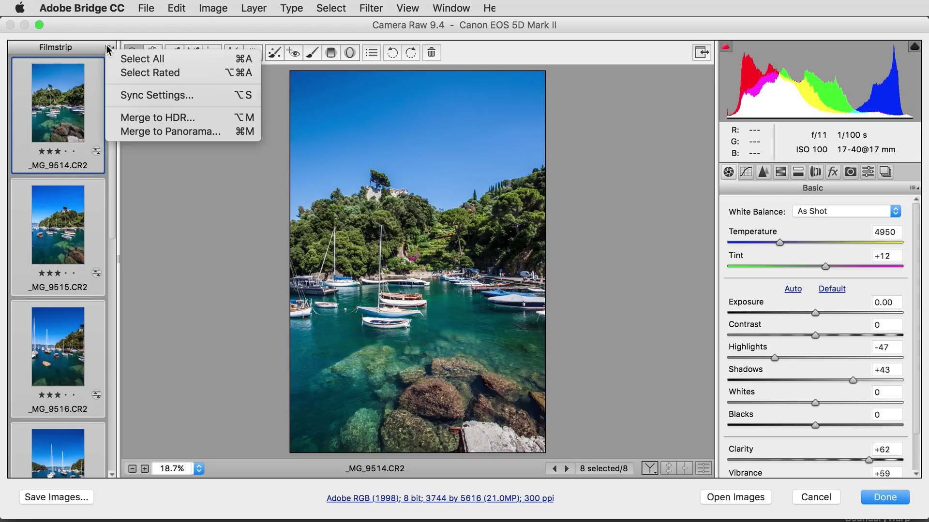
click(170, 132)
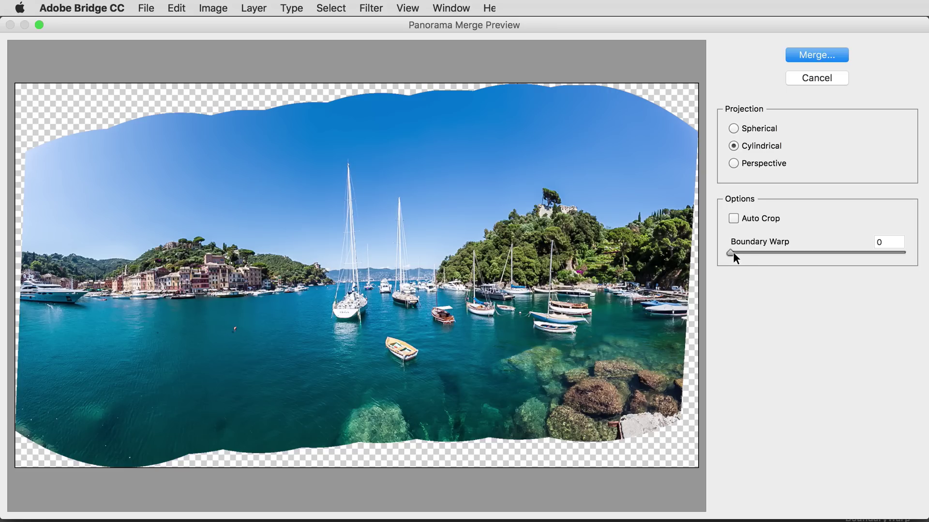
click(733, 253)
drag(733, 254, 895, 262)
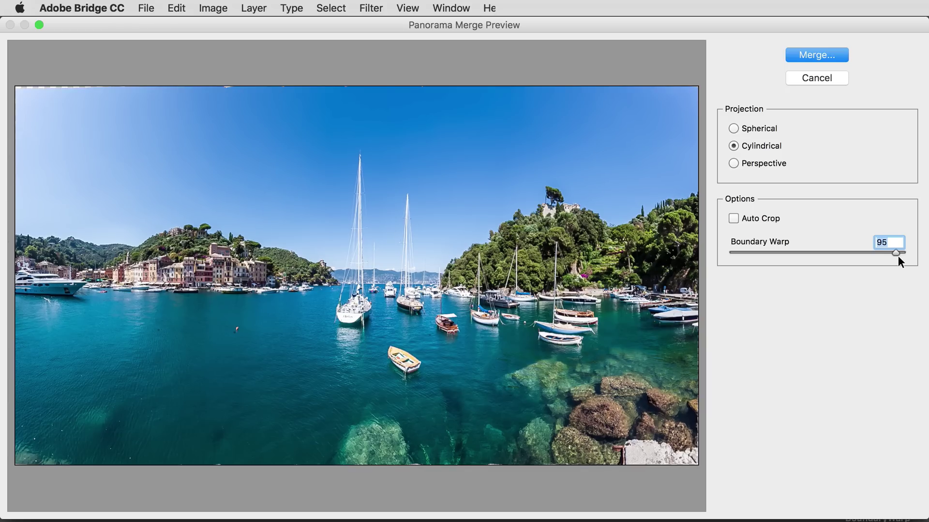
drag(898, 257, 915, 258)
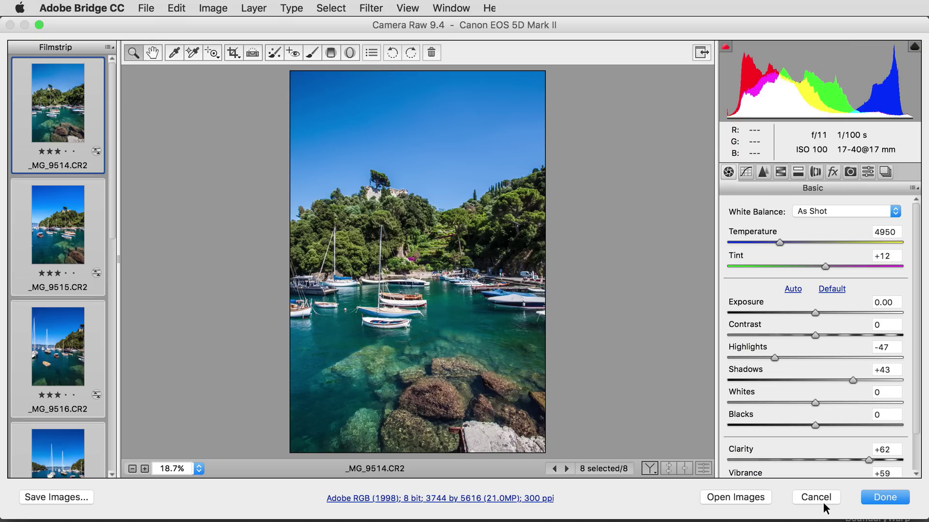
Step: Cancel Camera Raw, return to Monument Pano, and compare Monument_01-Pano-1.dng with Tahoe Bending Trees.psd
click(823, 498)
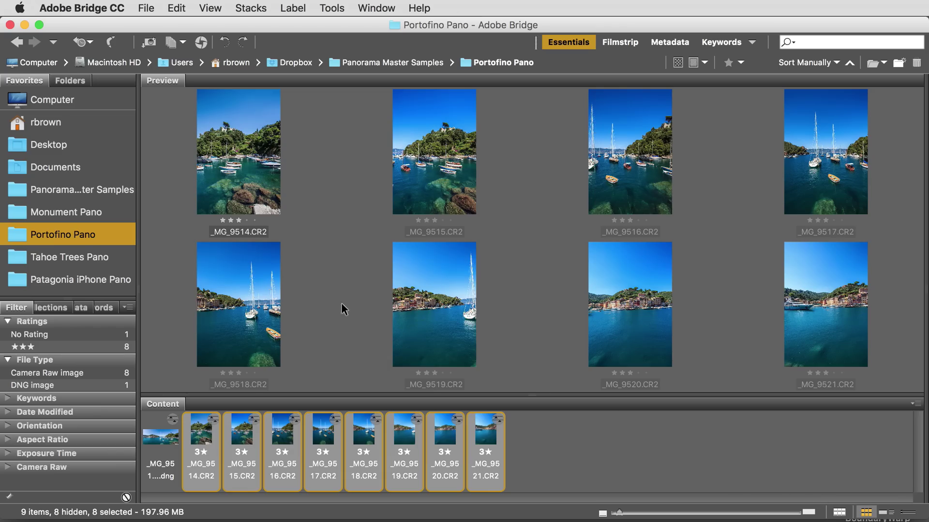
click(86, 217)
click(651, 441)
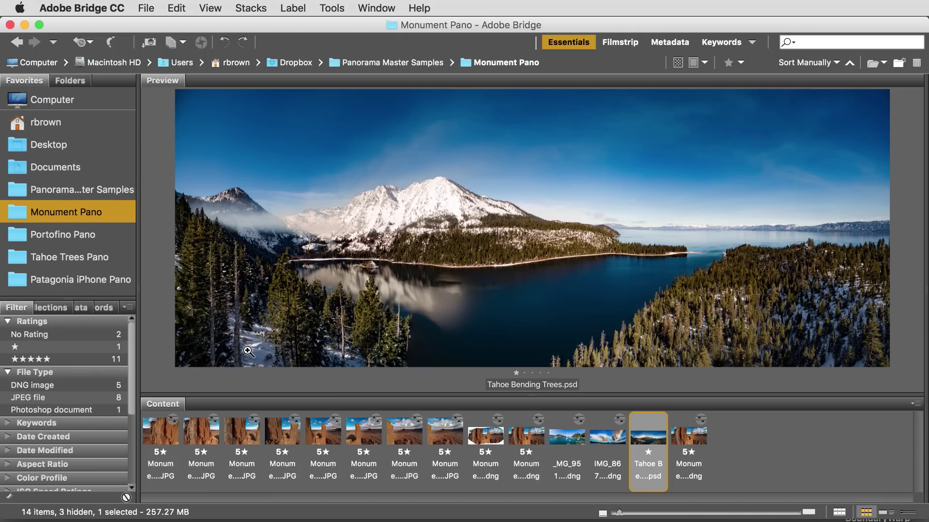
key(Right)
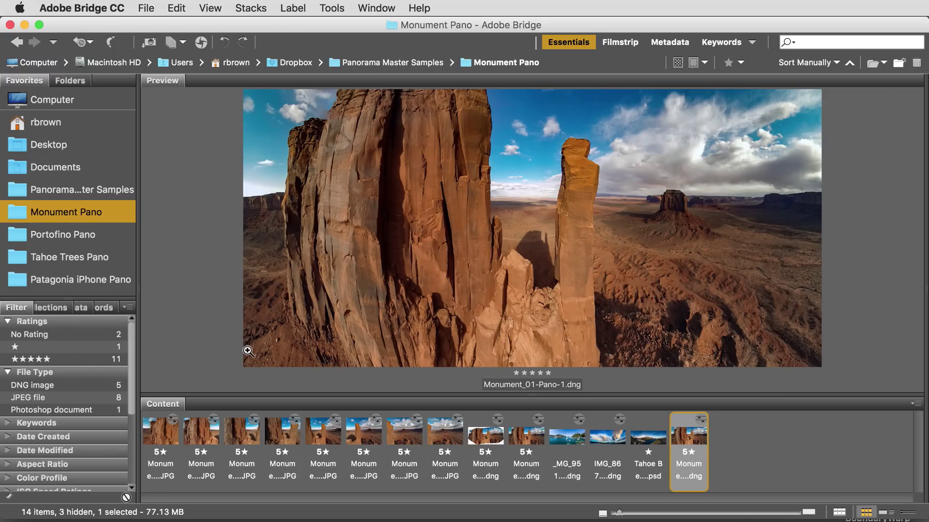
key(Left)
key(Left)
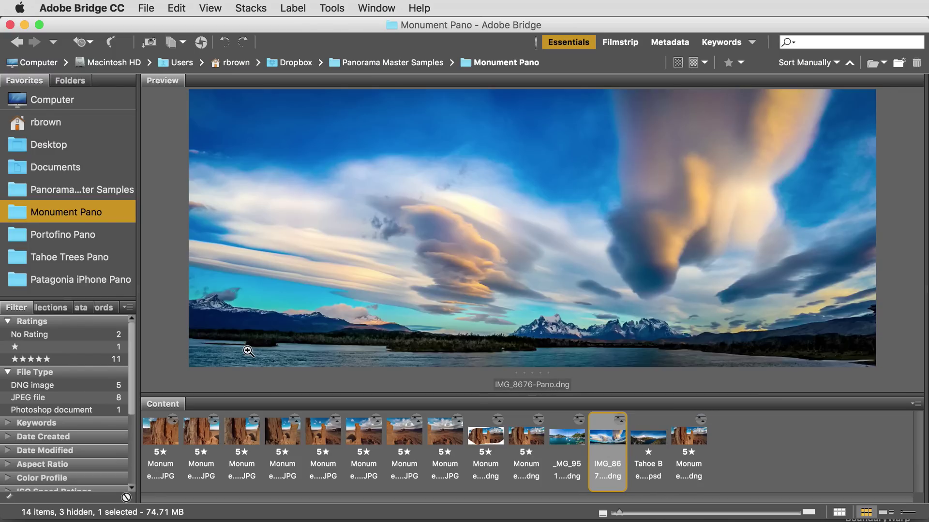